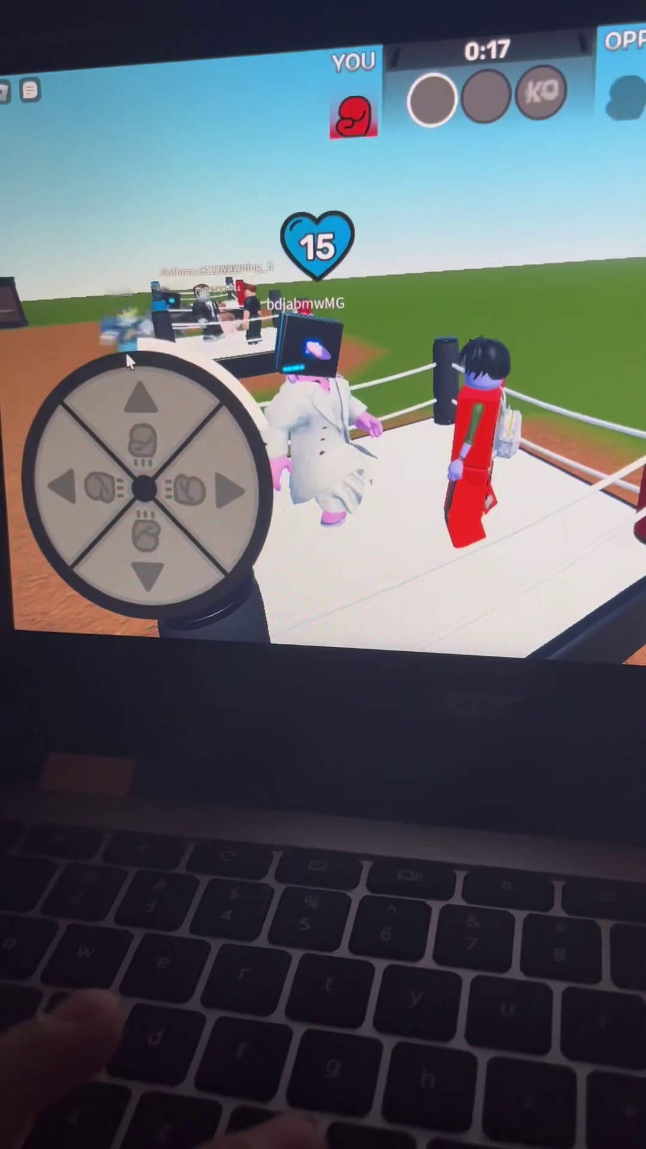
Step: Fight the remaining rounds with upper, left, low and right punches until the match ends
click(139, 391)
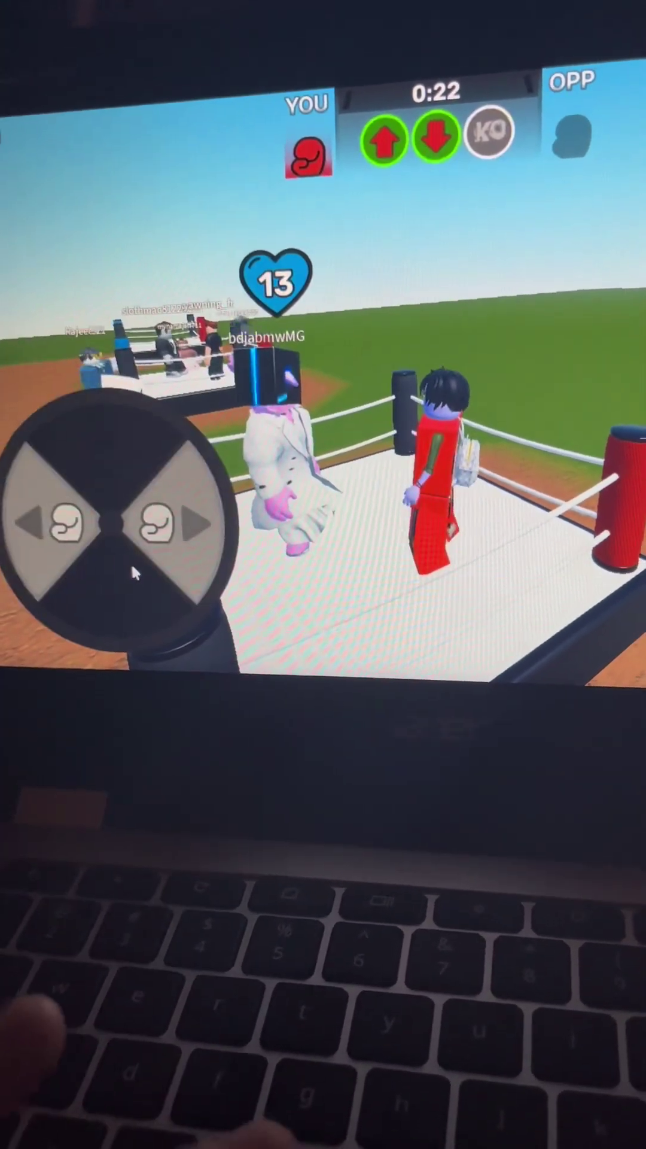
click(131, 561)
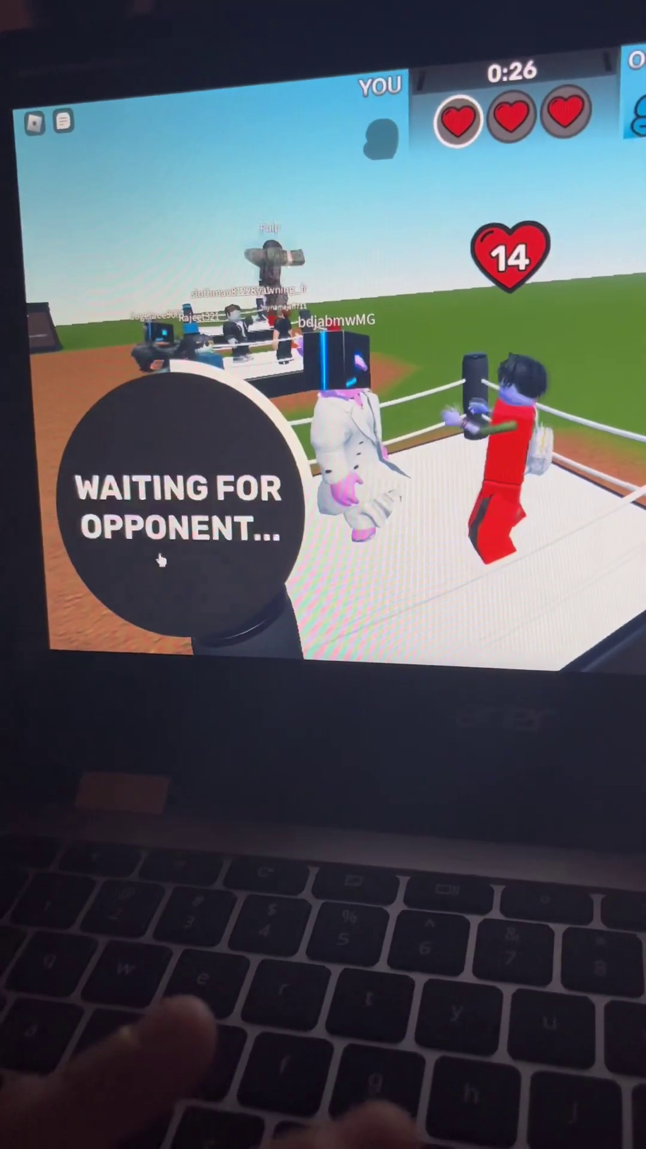
key(w)
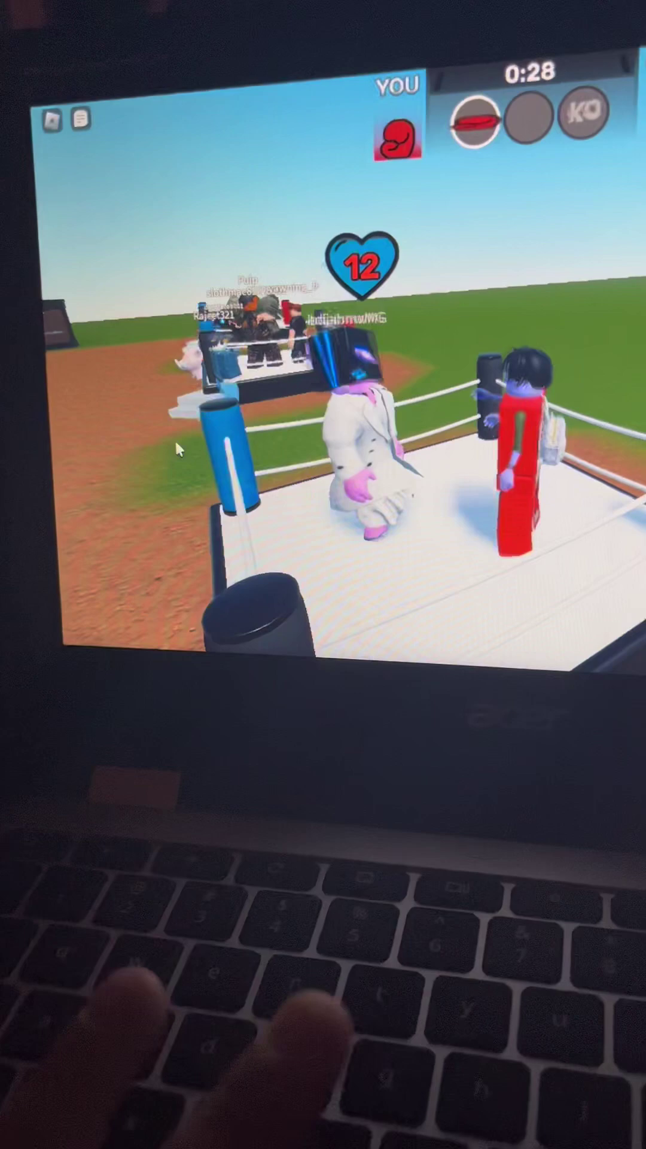
key(d)
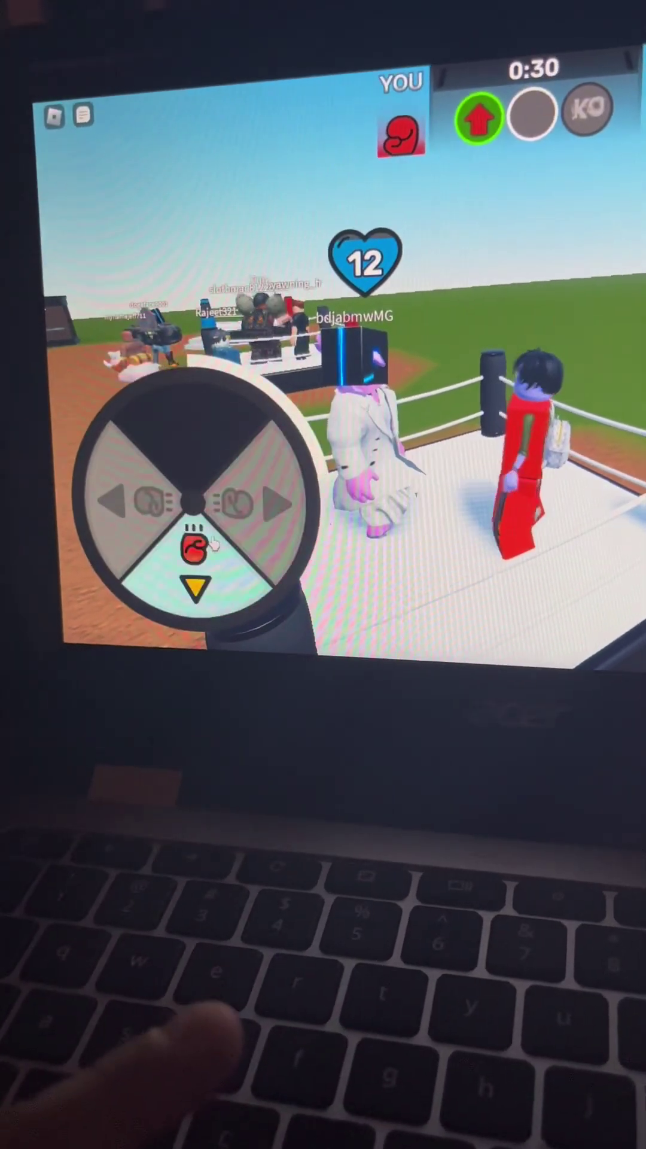
click(214, 537)
key(d)
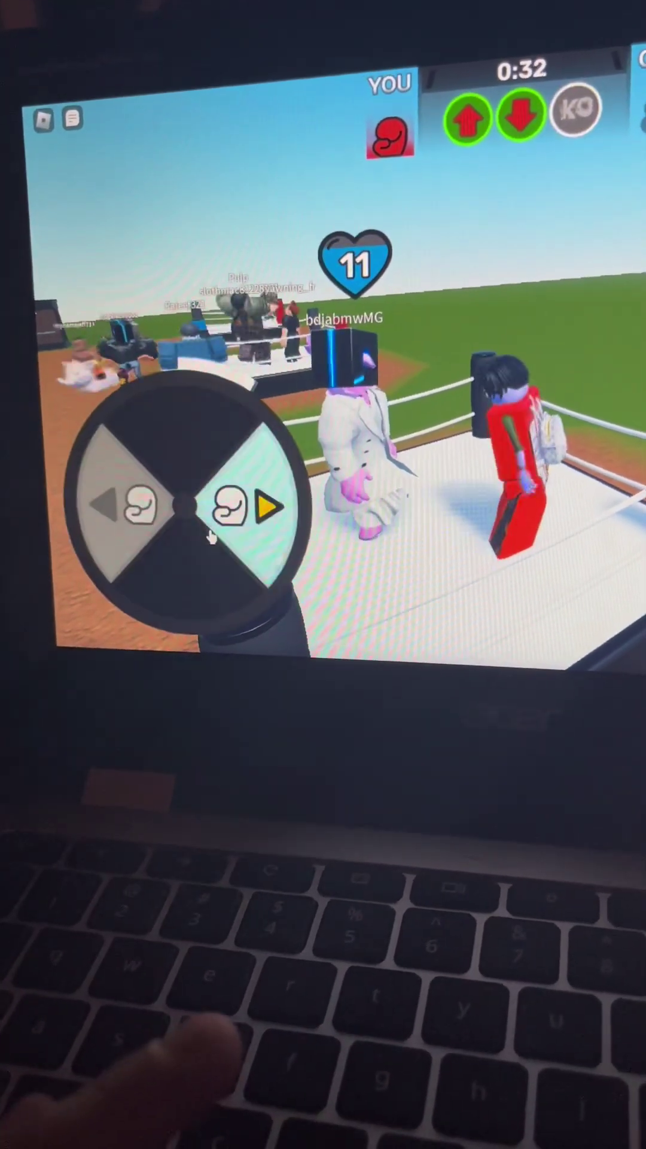
click(206, 541)
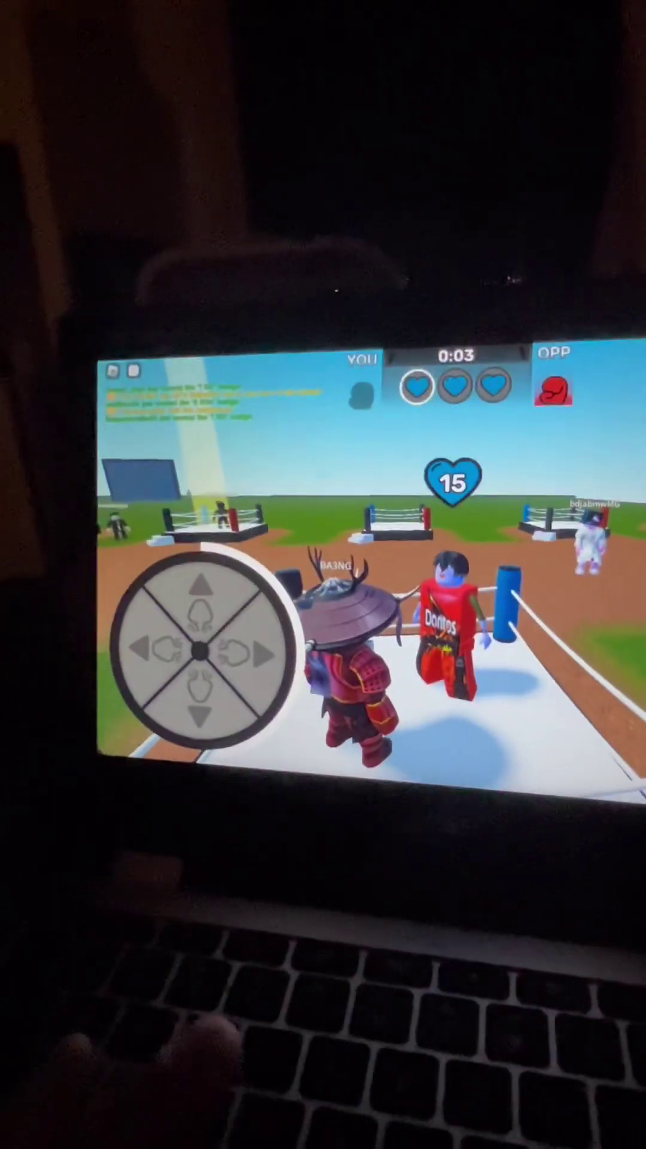
Step: Fight rounds against the Doritos opponent with right, low, left and upper punches
key(Right)
key(Down)
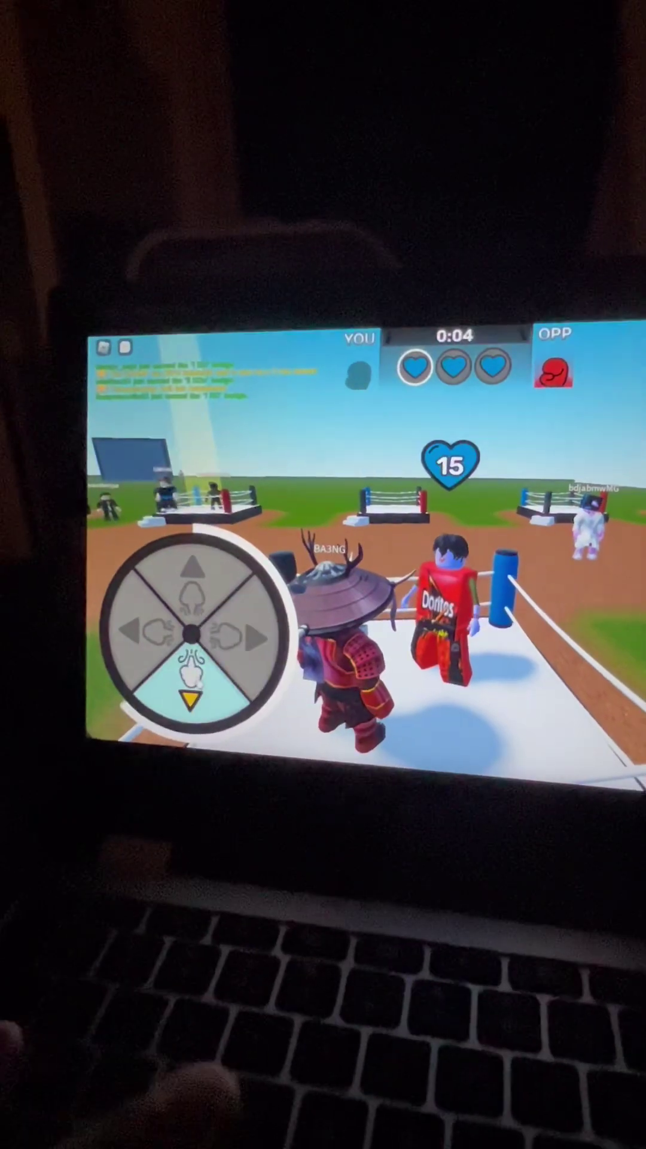
key(Down)
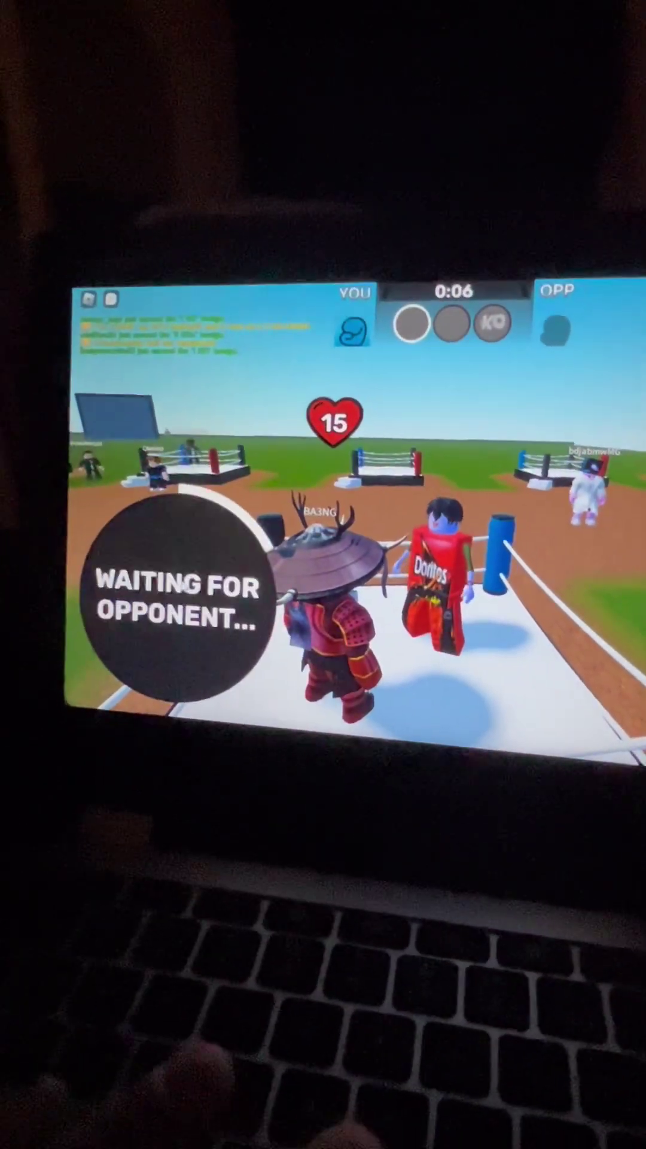
key(Left)
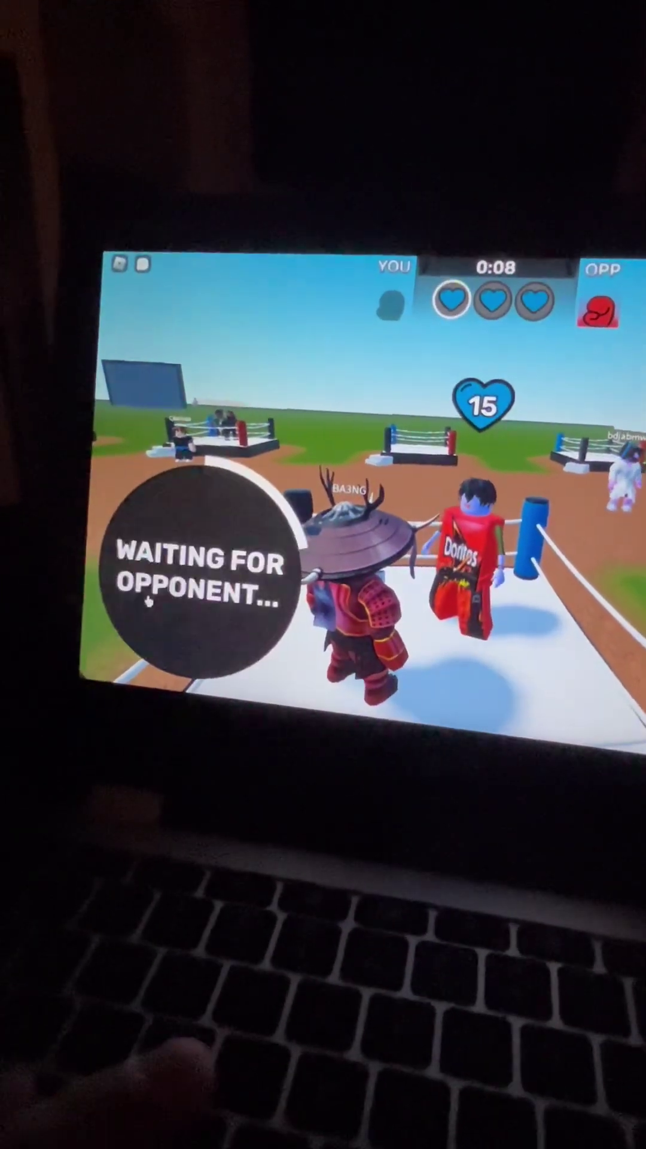
key(Left)
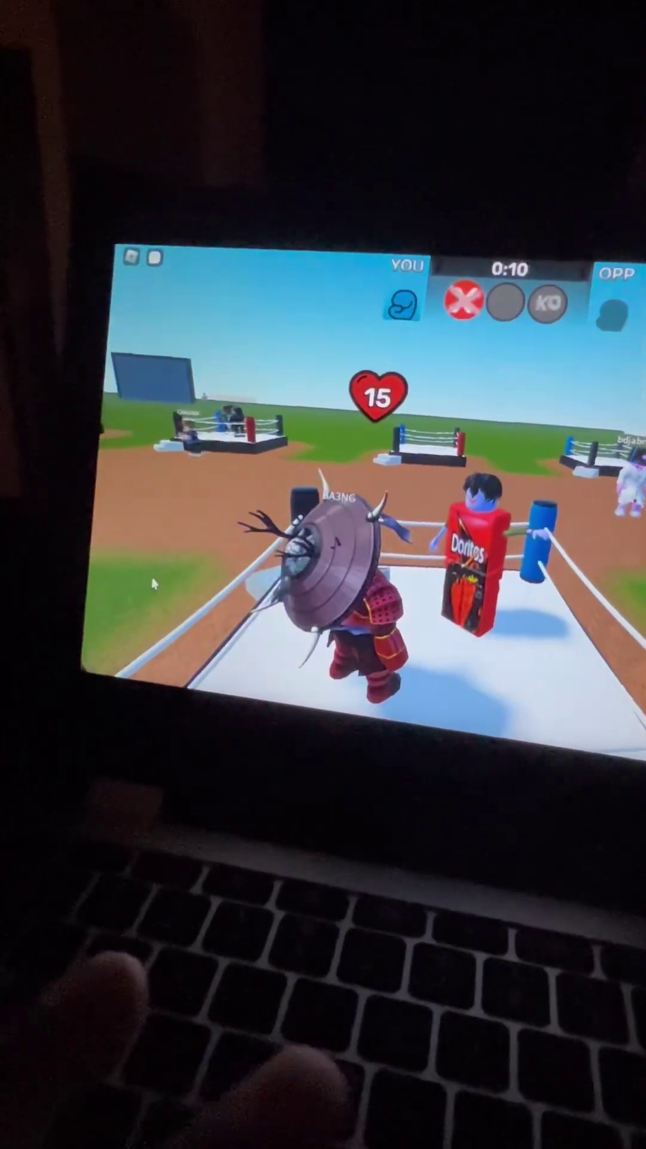
key(Down)
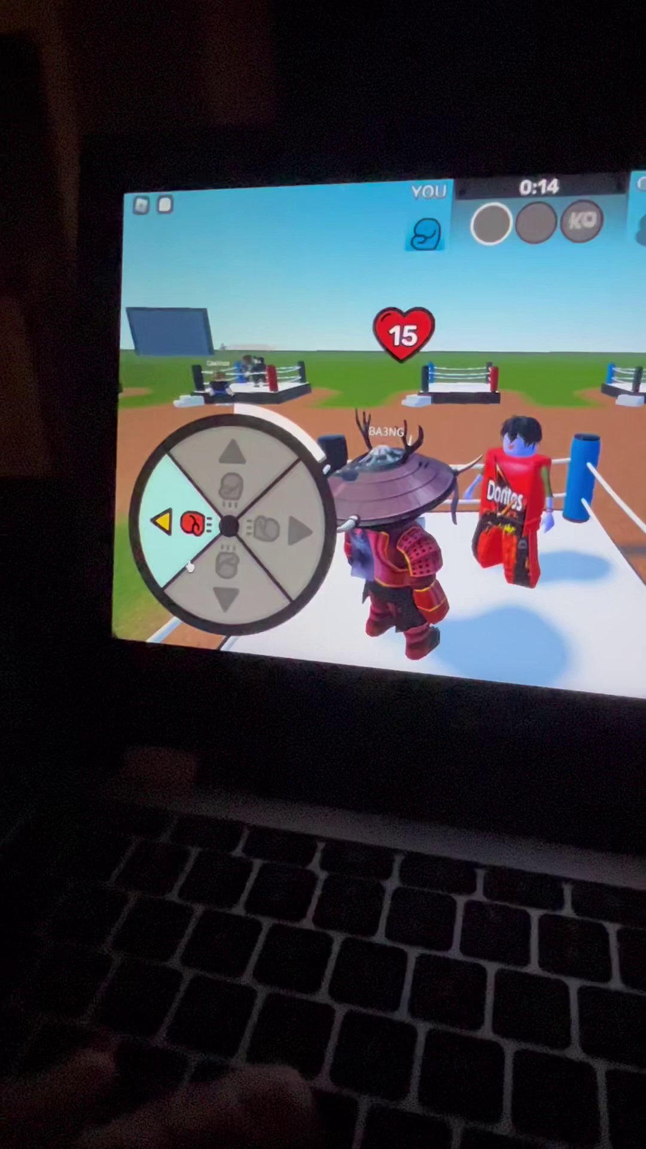
key(Up)
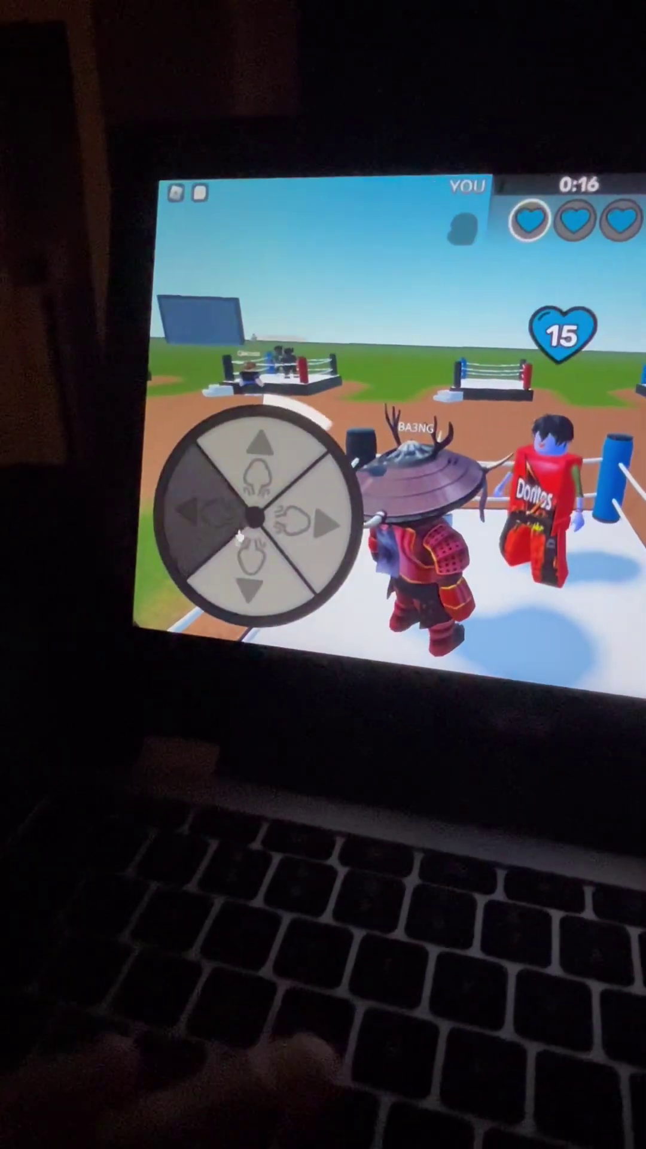
key(Down)
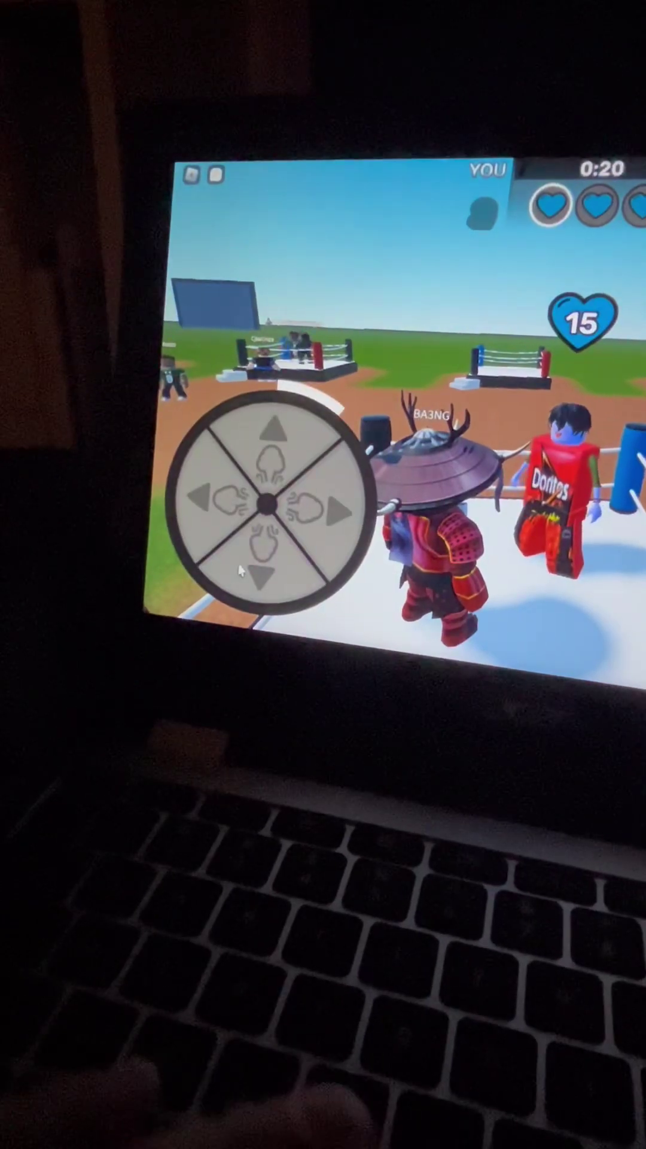
click(205, 510)
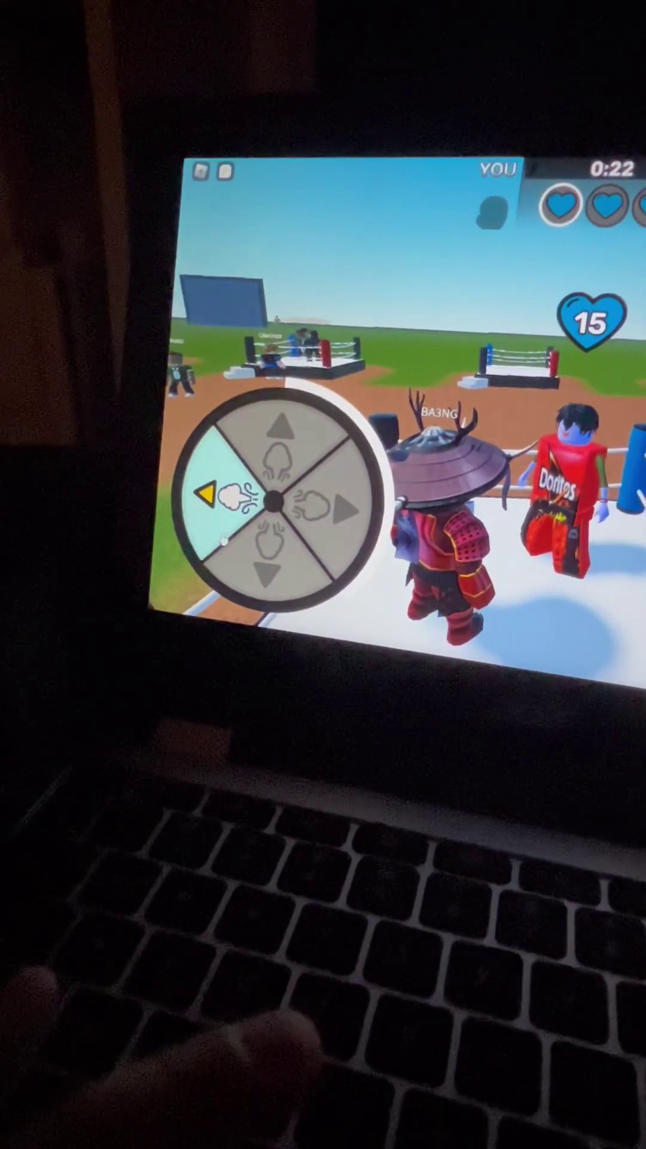
click(207, 514)
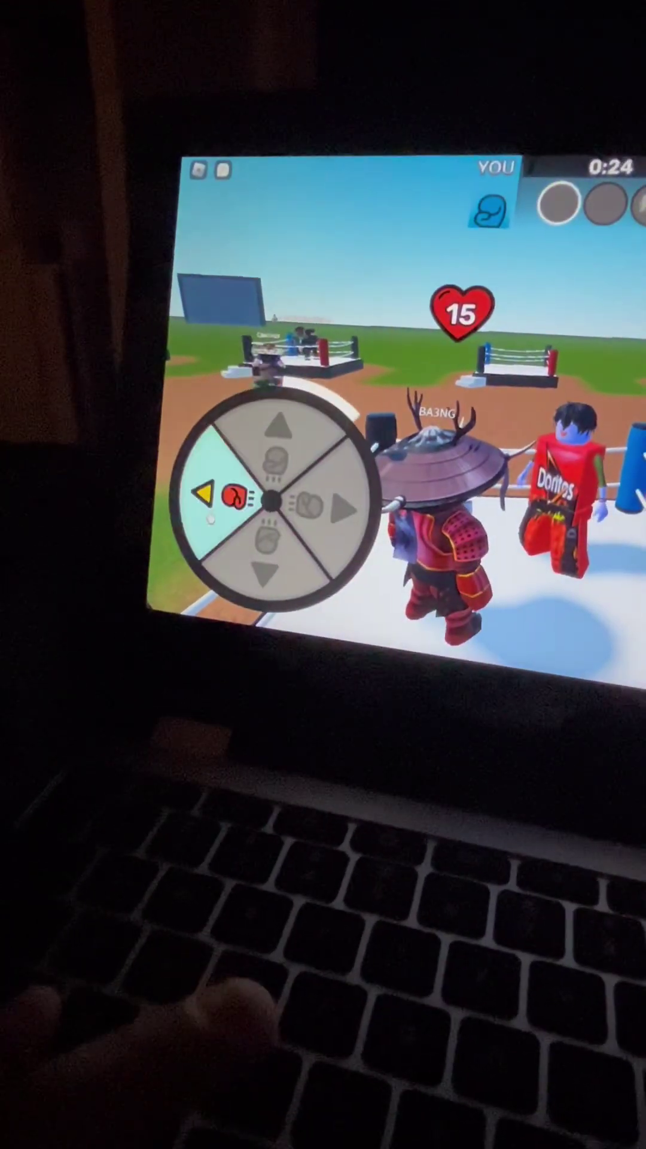
click(247, 468)
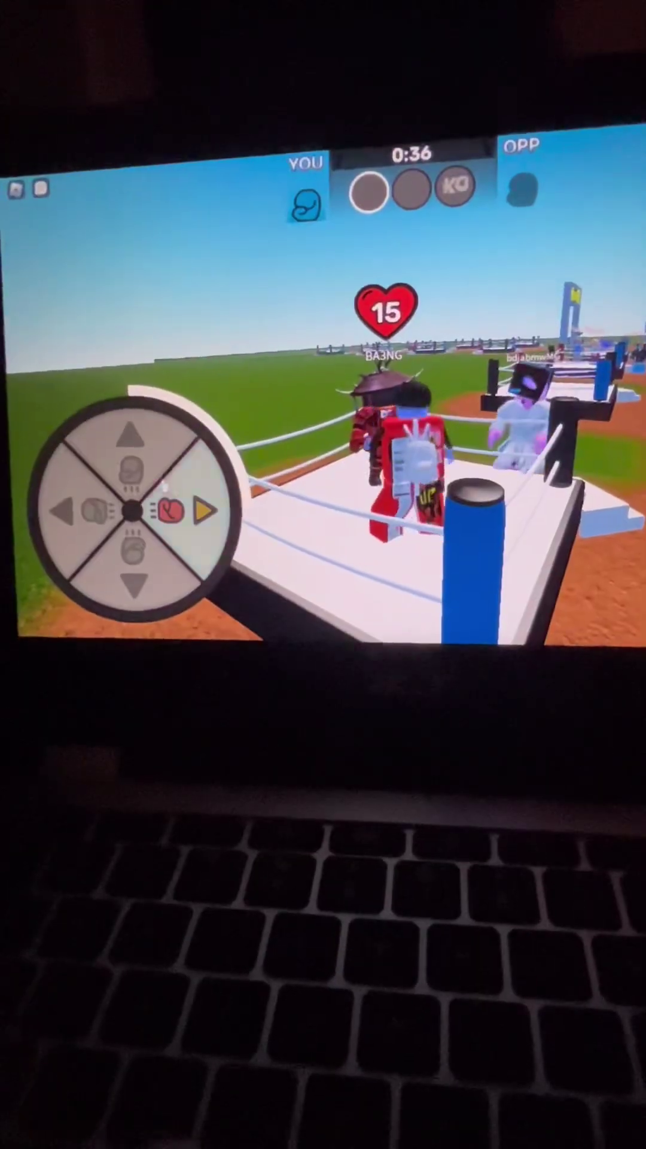
Step: Lock in the final punch to knock the opponent down
click(167, 503)
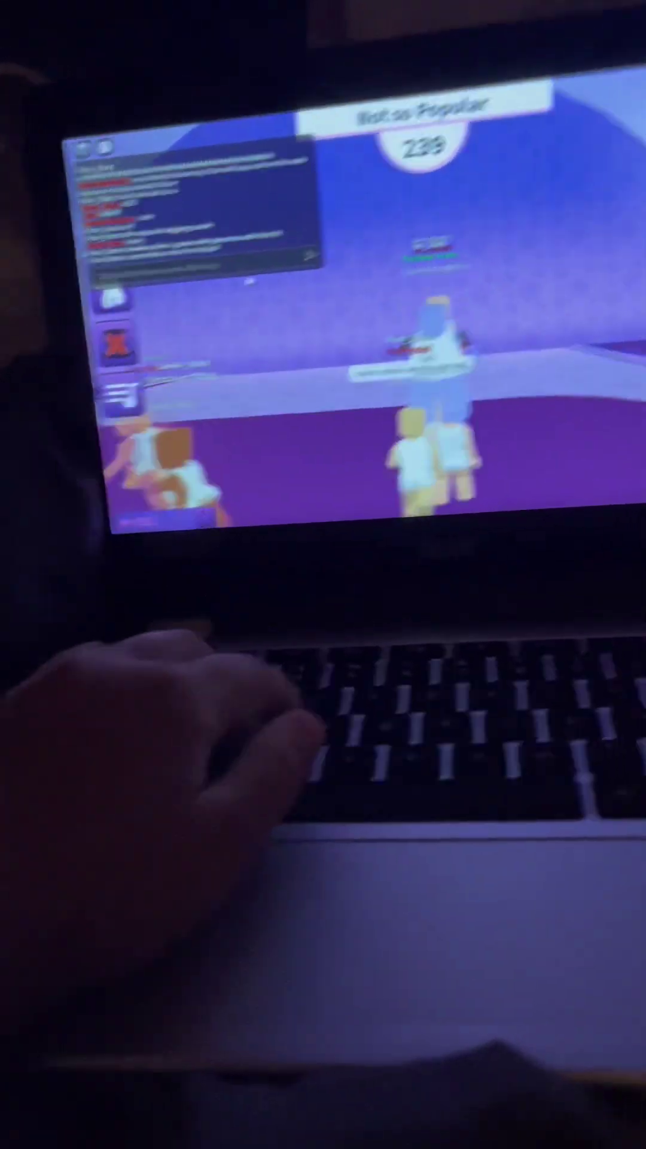
Step: Walk along the grey and silver hair counters, swinging the camera behind the avatar
key(w)
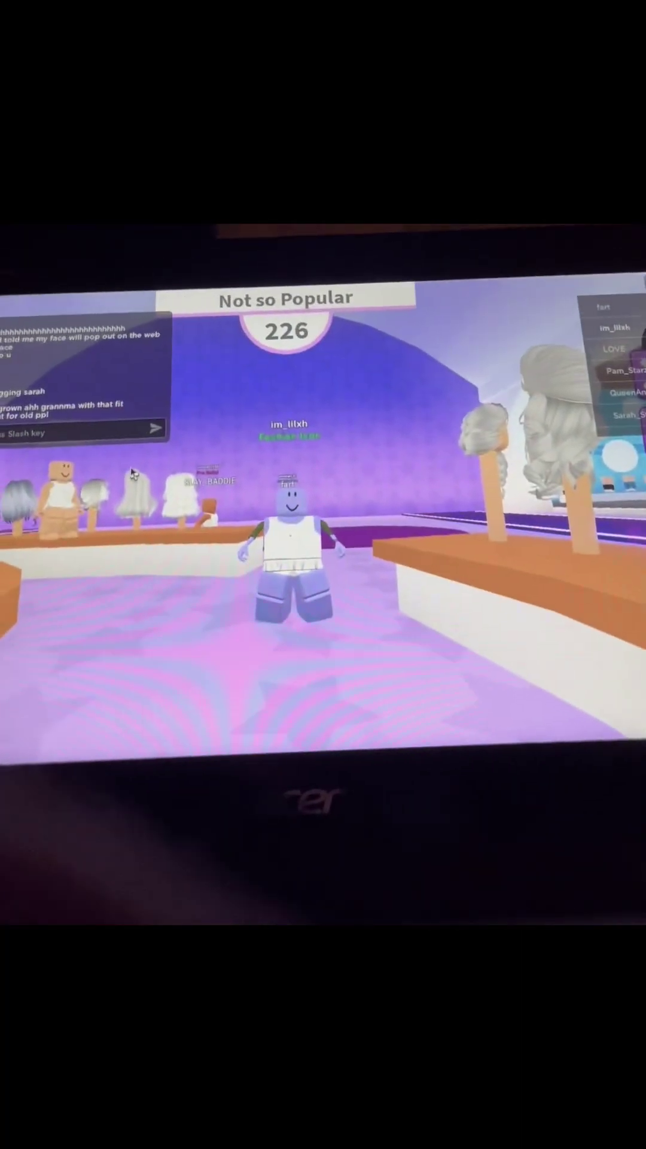
key(s)
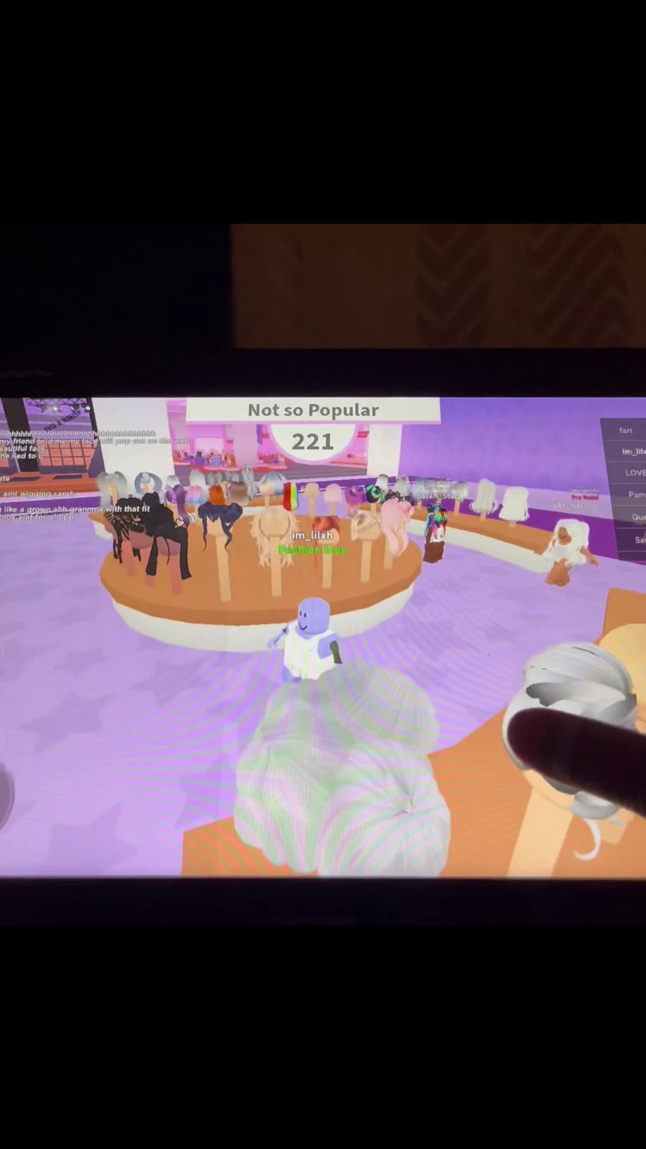
key(a)
mouse_move(574, 759)
mouse_down()
mouse_move(633, 754)
mouse_move(616, 745)
mouse_up()
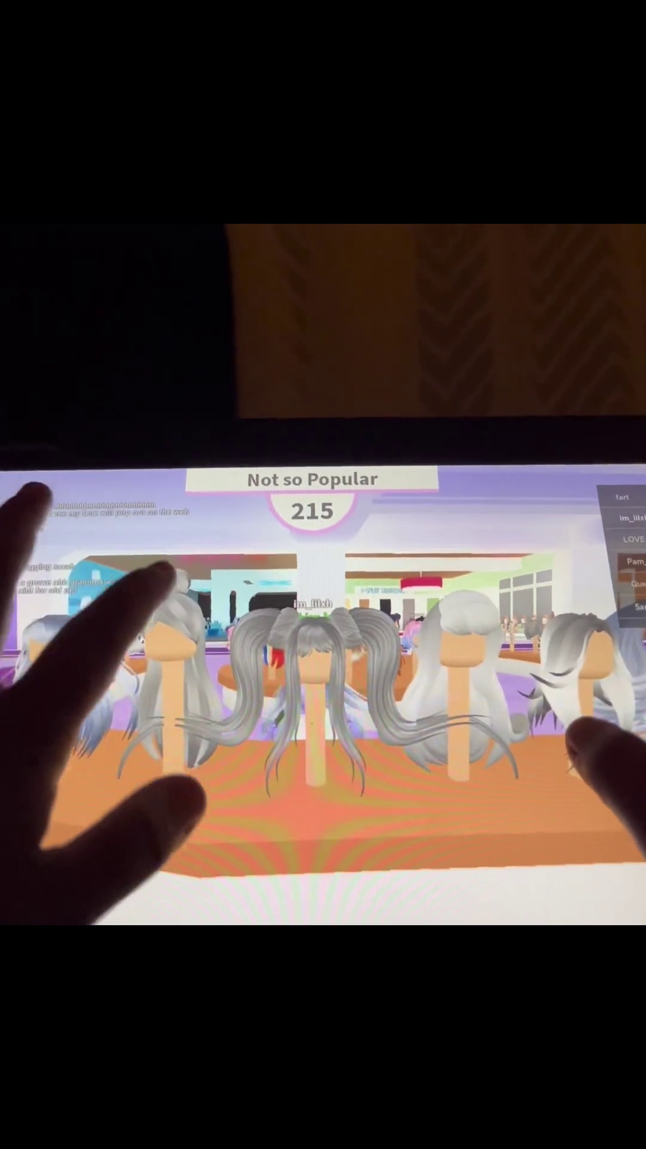
drag(618, 831, 621, 848)
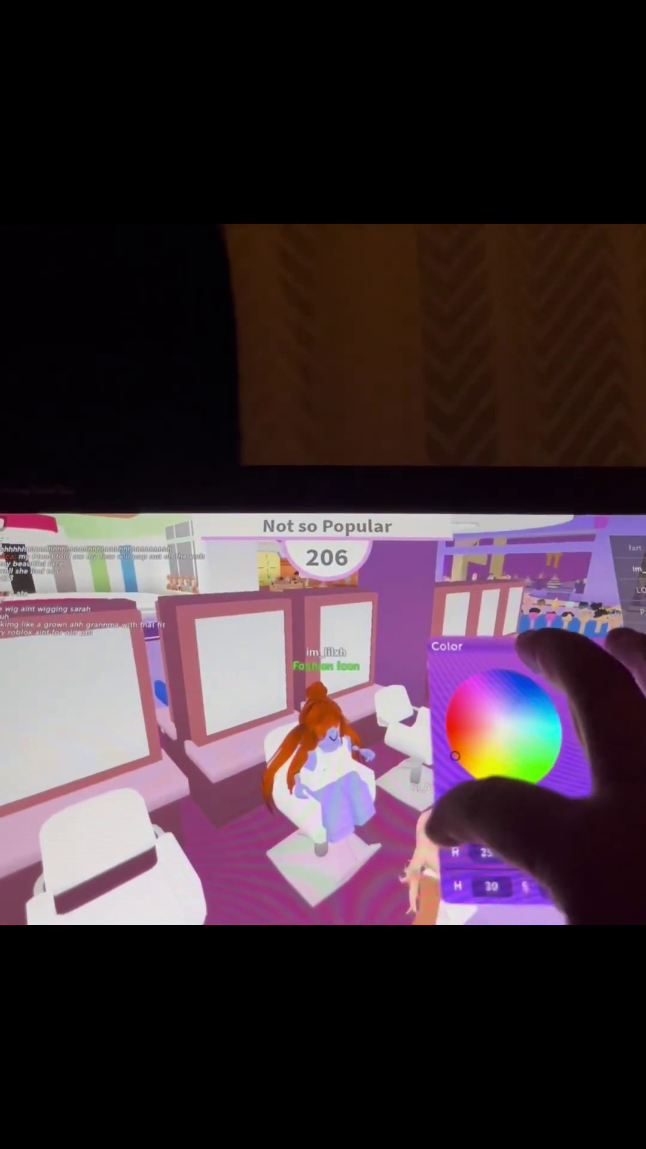
Step: Dye the avatar's long hair yellow-green on the color wheel
click(481, 785)
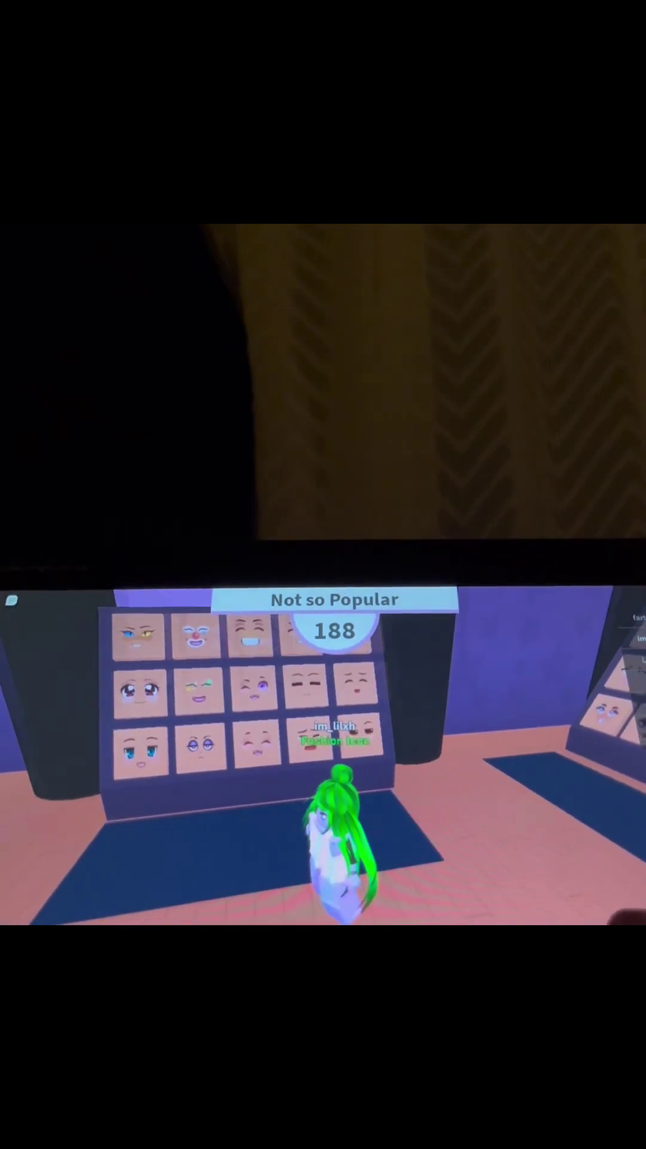
Step: Walk past the face display and turn toward the Candy Salon
key(w)
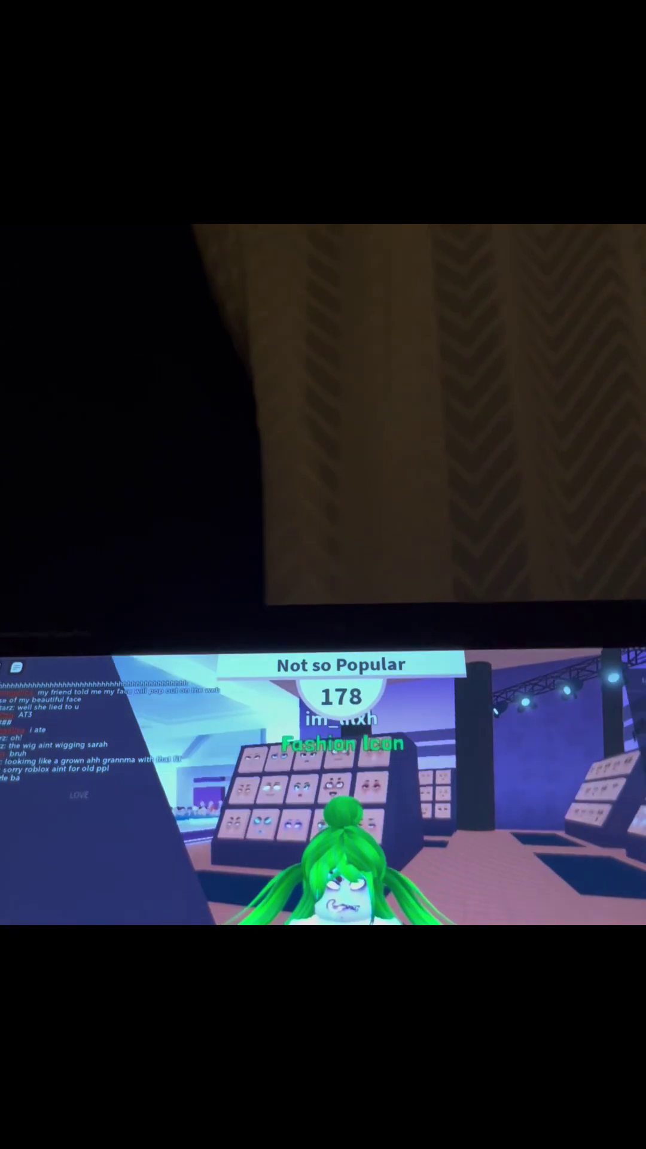
key(Left)
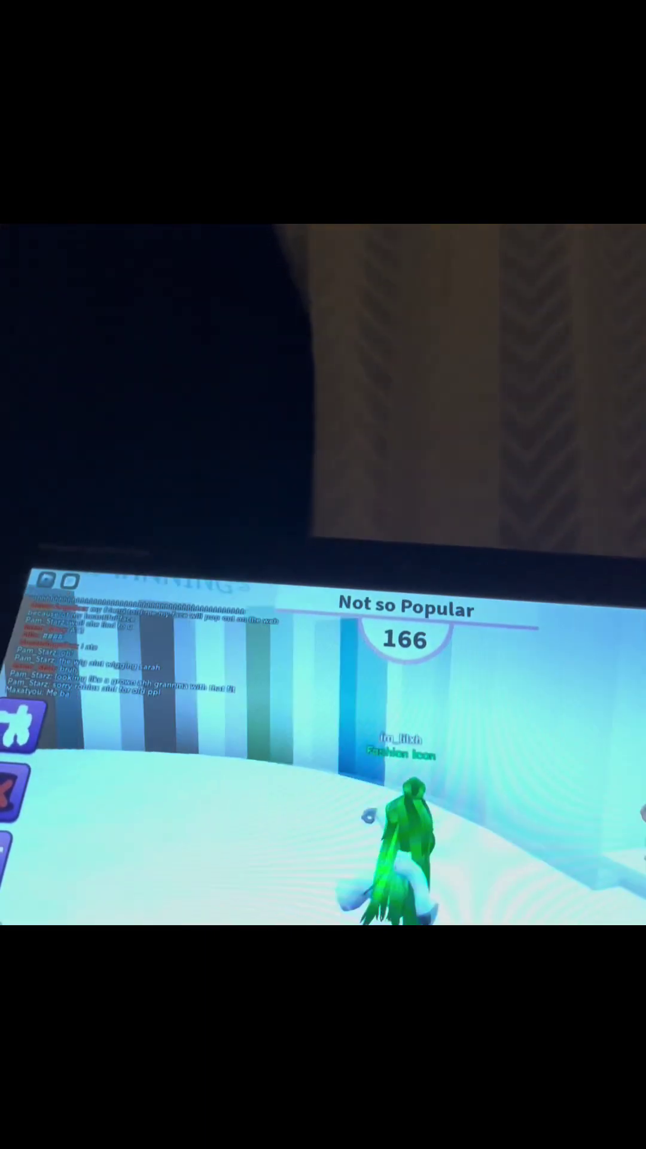
Step: Turn the avatar around and walk it into the green booth
key(s)
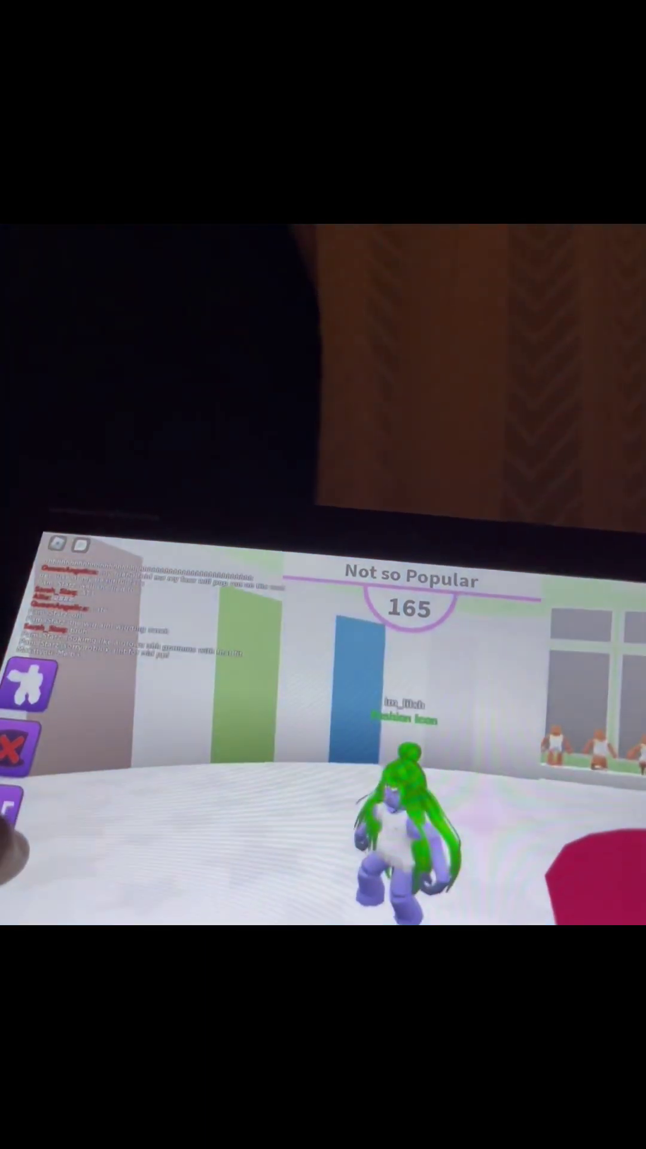
key(w)
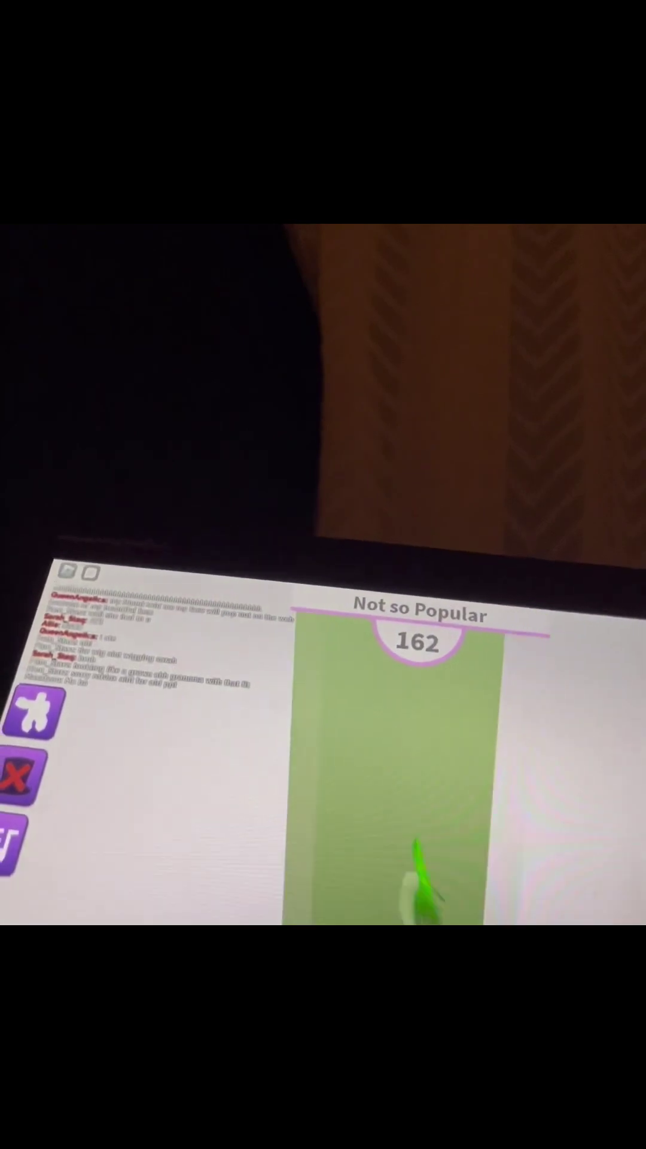